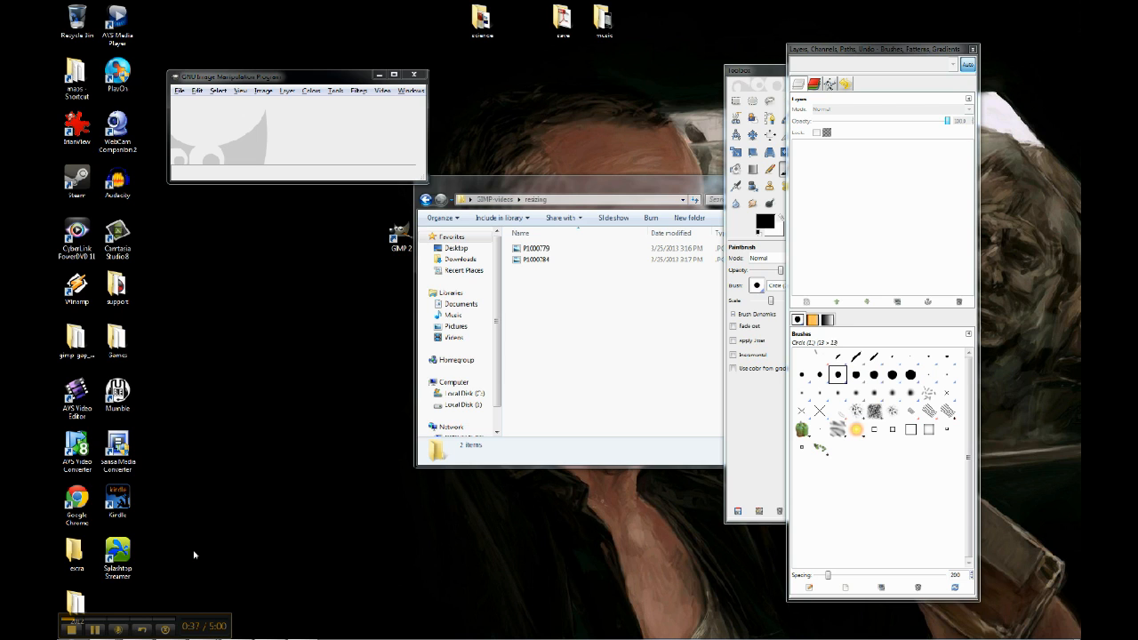
Step: Preview the original photo P1000779 from the resizing folder in the photo viewer and close it
drag(656, 187, 602, 193)
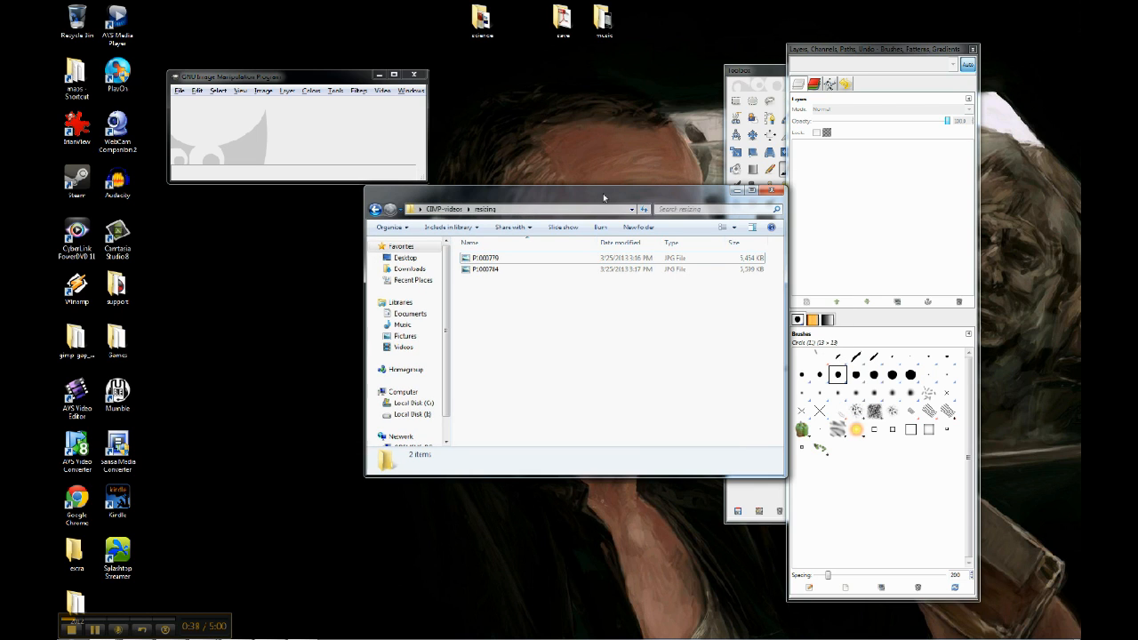
double_click(485, 259)
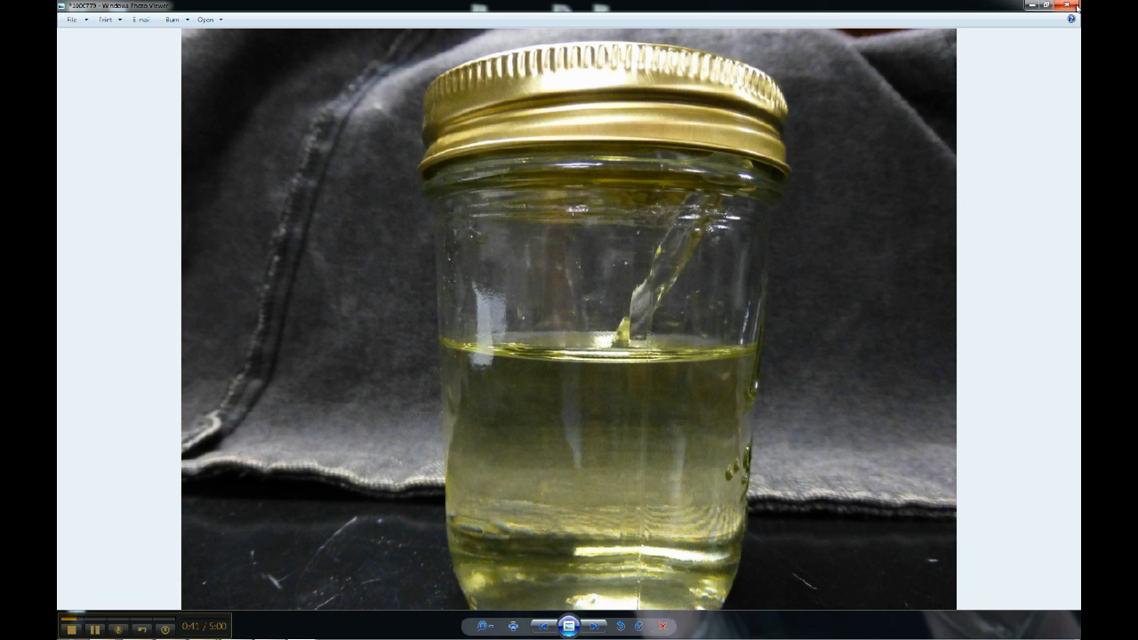
key(alt+F4)
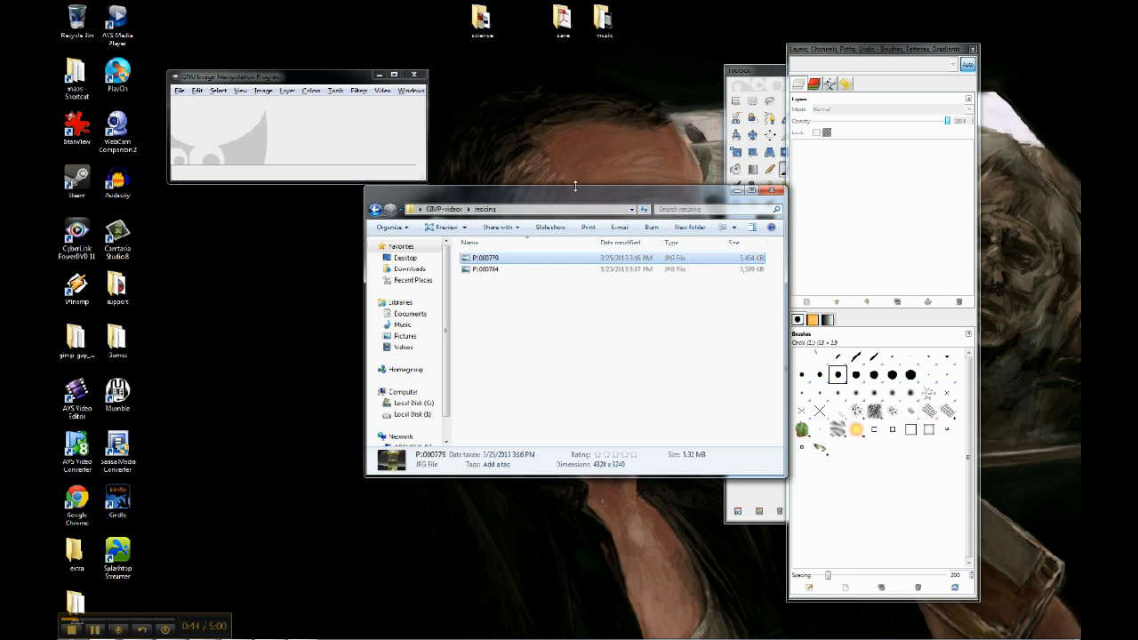
drag(574, 198, 598, 206)
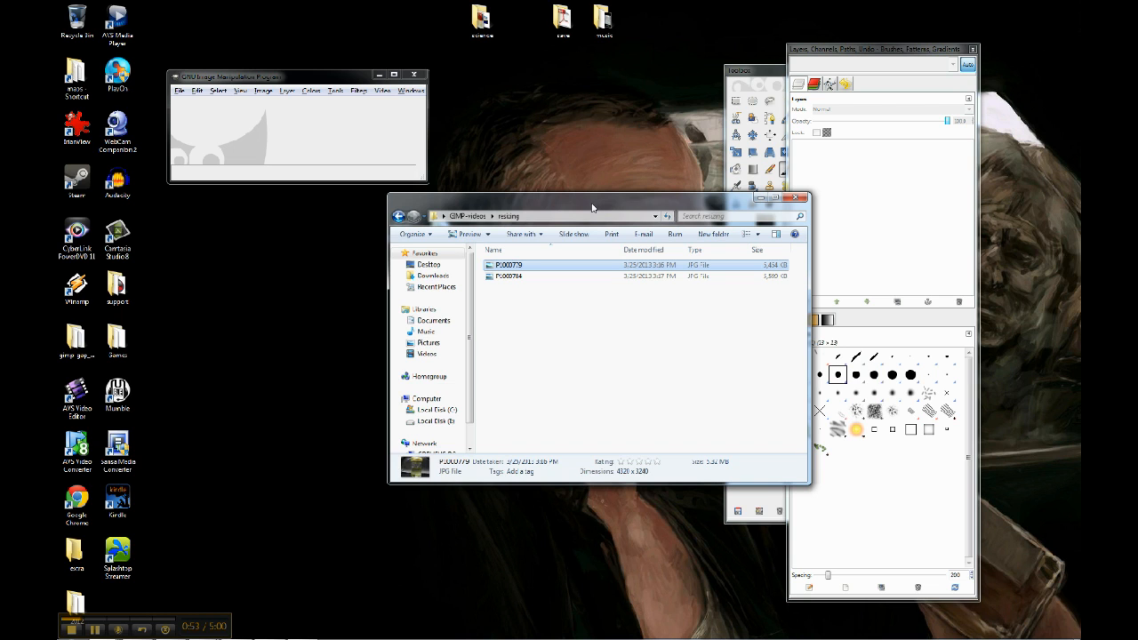
drag(592, 208, 608, 215)
Step: Switch to GIMP and open P1000779.JPG from the resizing folder
drag(346, 80, 418, 87)
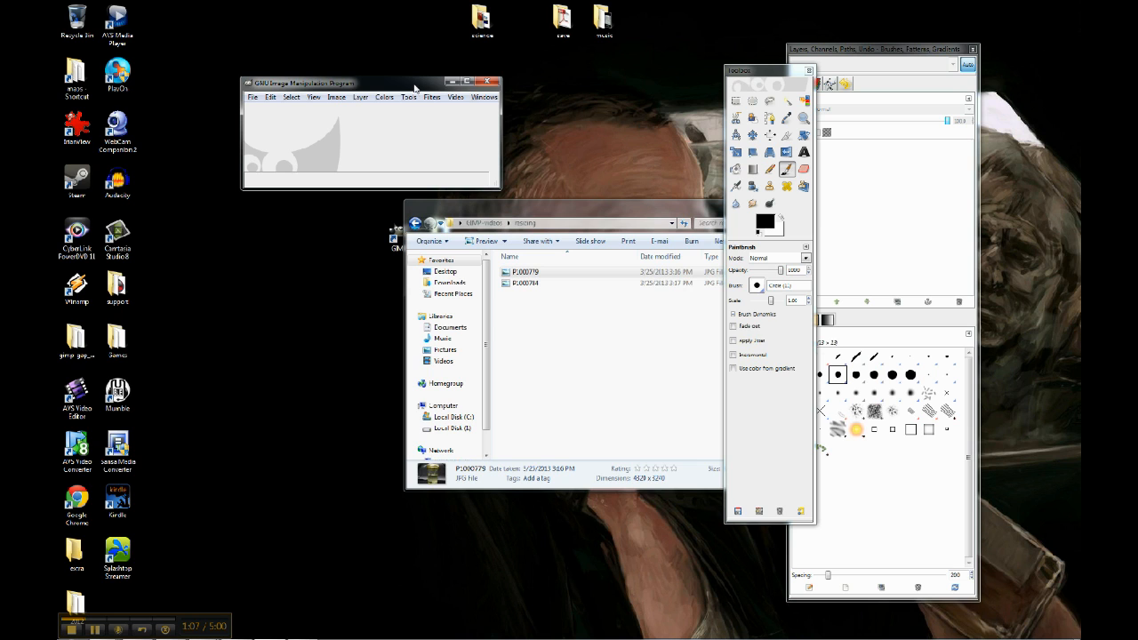
click(253, 98)
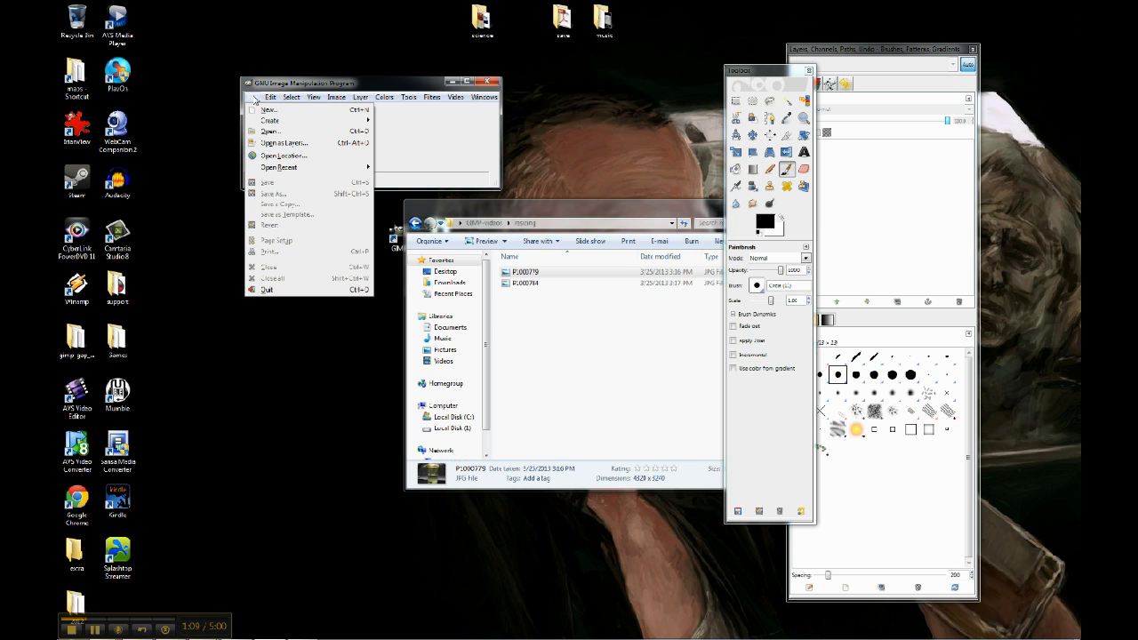
click(269, 130)
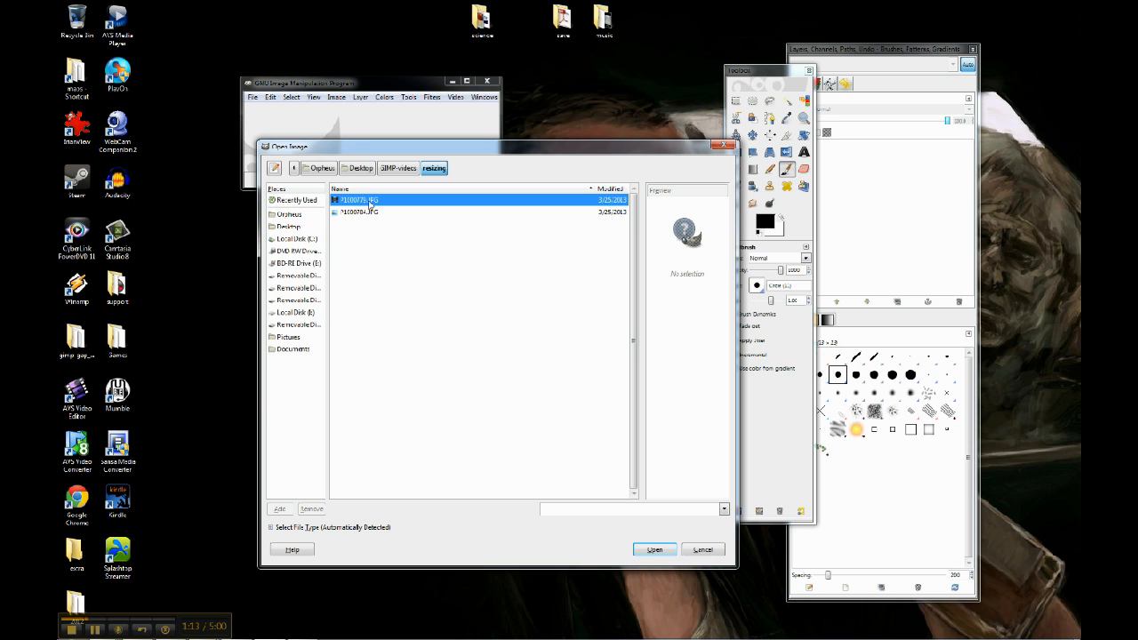
double_click(370, 202)
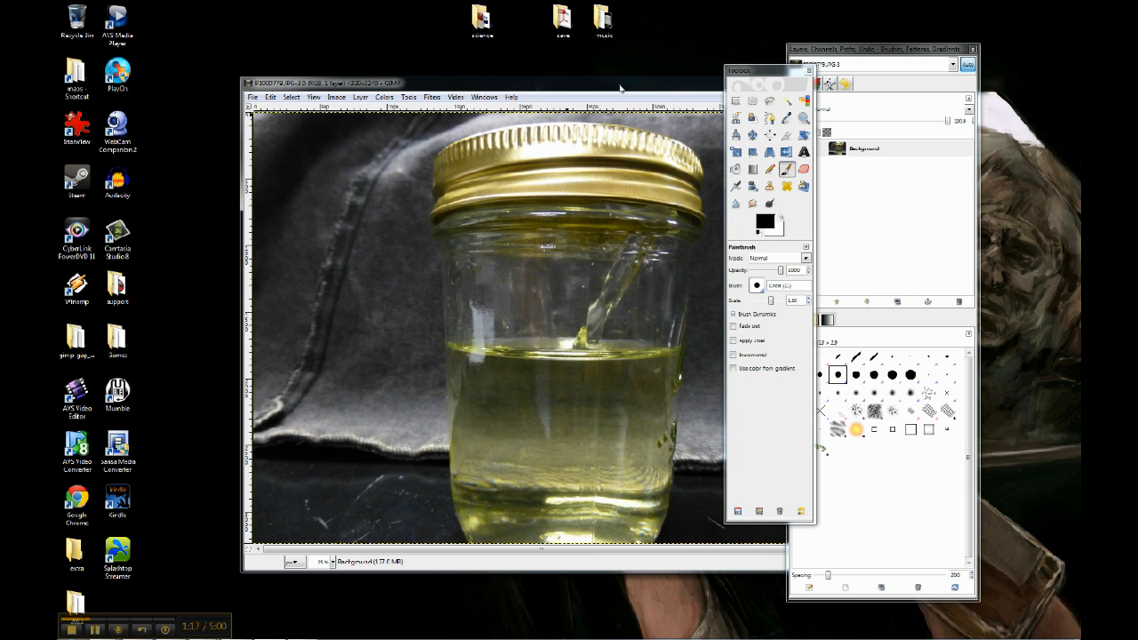
drag(620, 89, 520, 66)
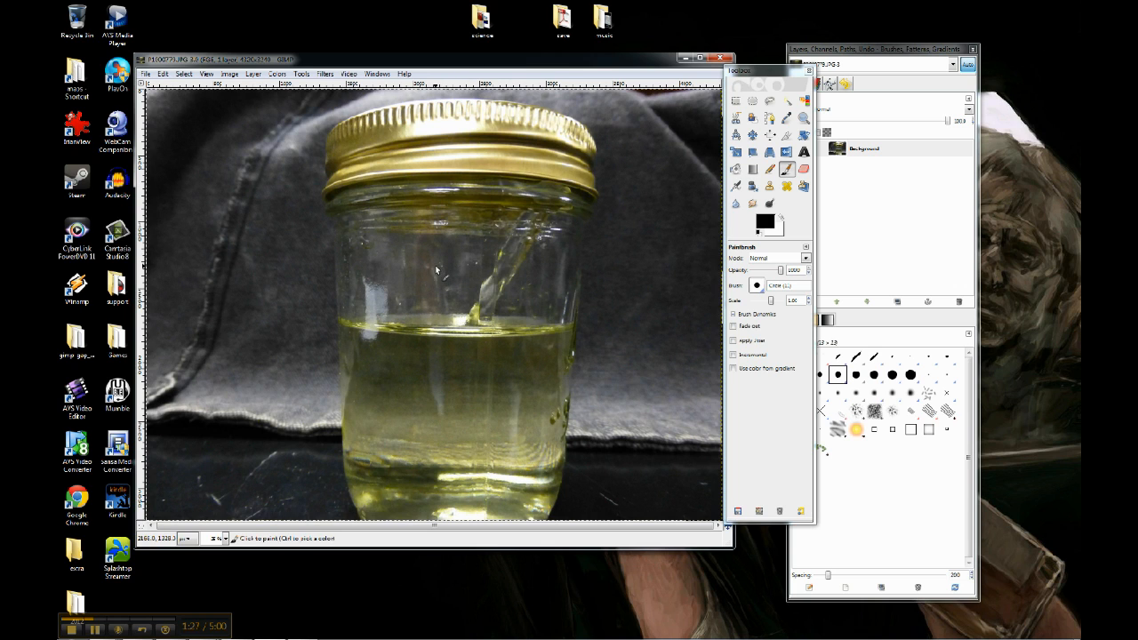
click(225, 539)
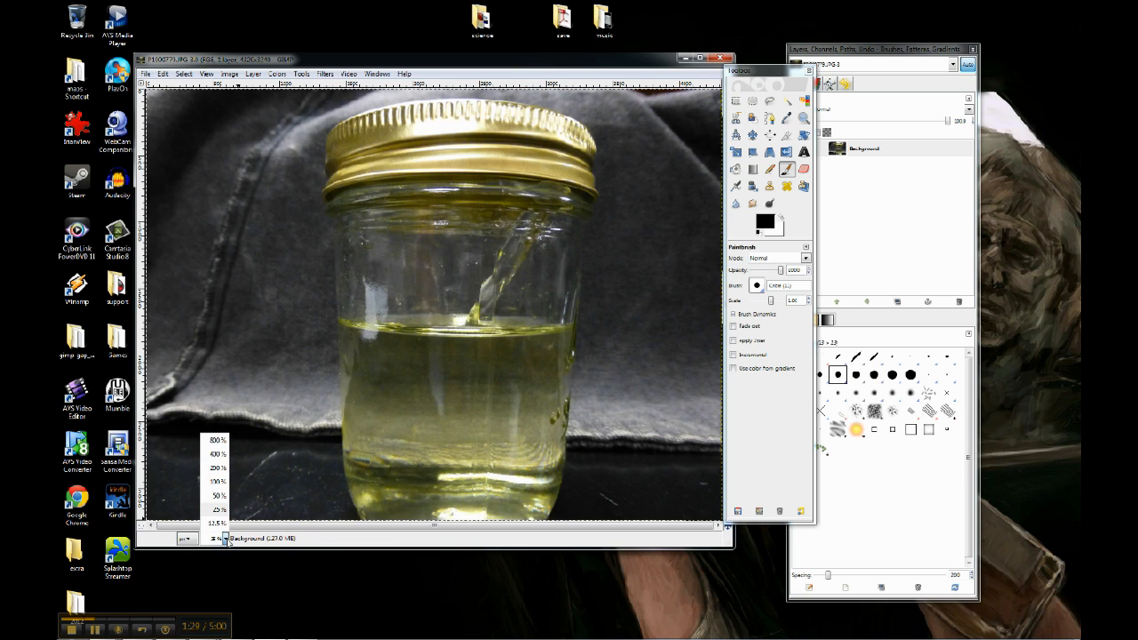
key(Down)
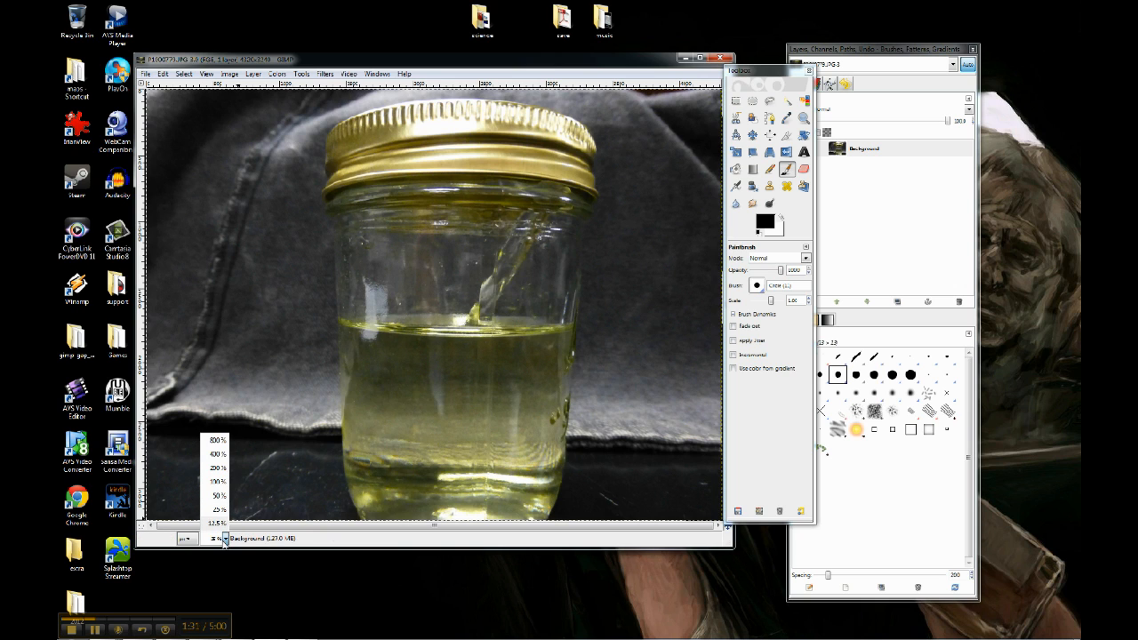
key(Escape)
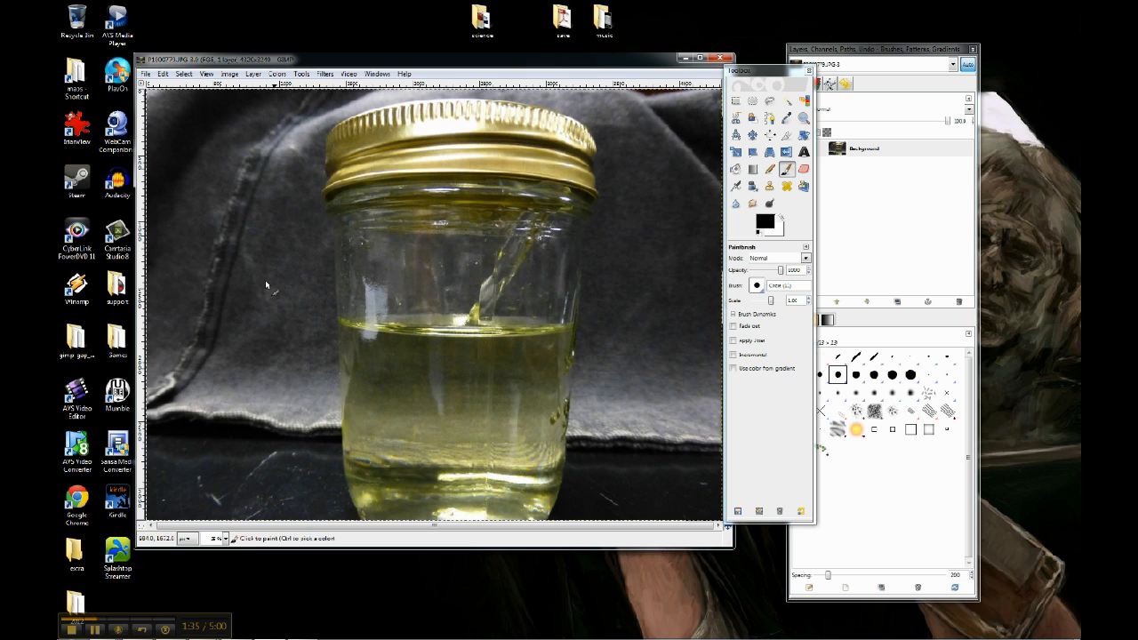
Step: Start the Scale Image command for the opened photo
click(230, 74)
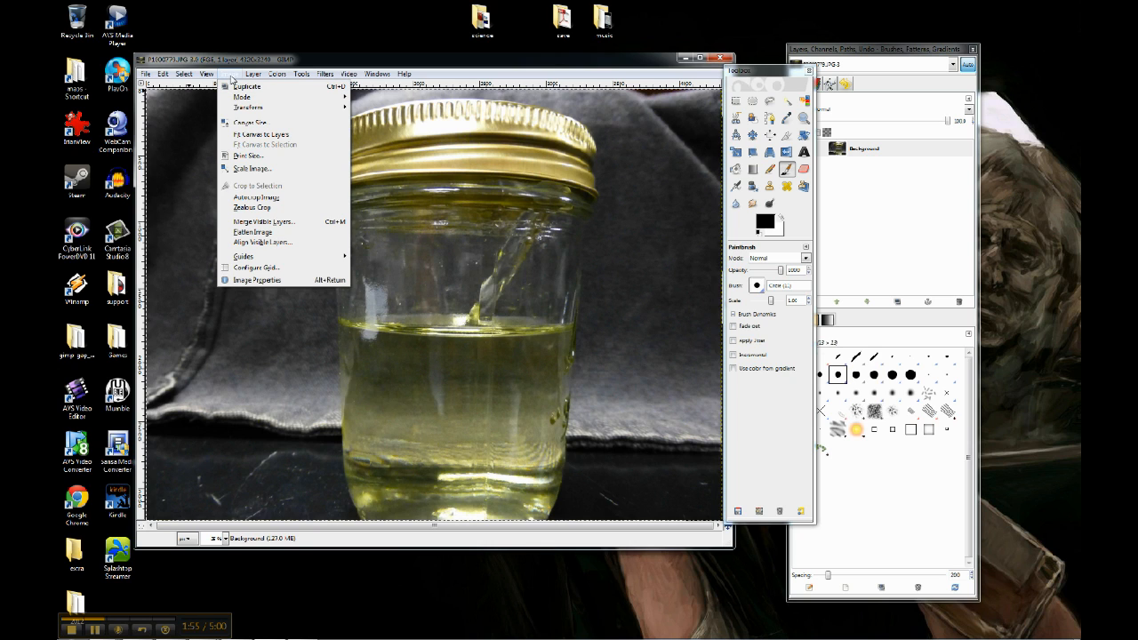
click(272, 172)
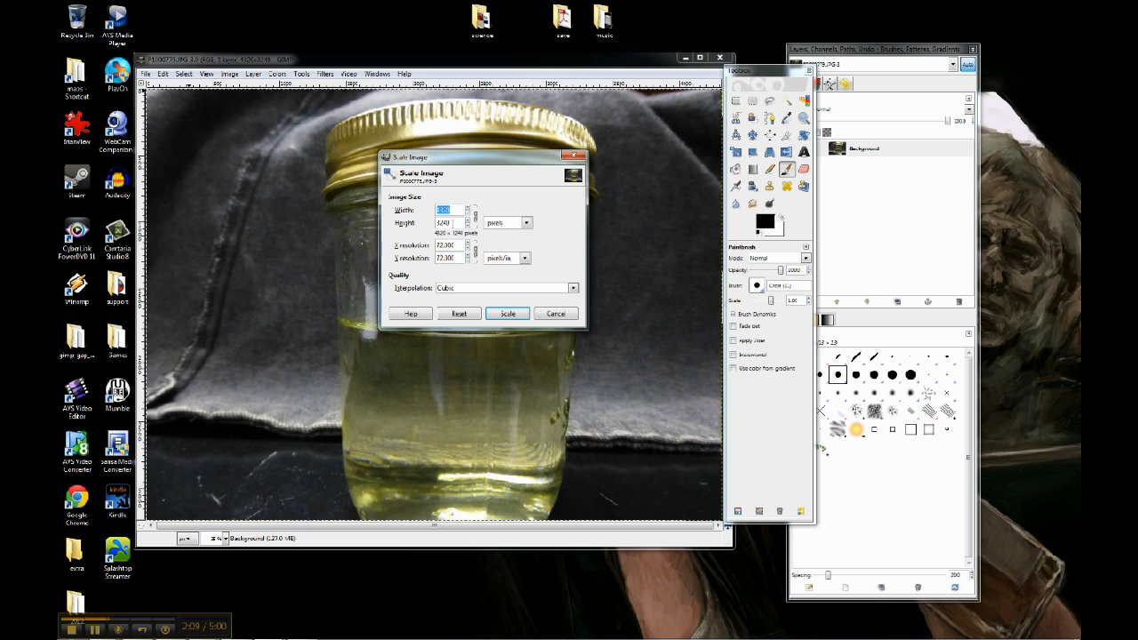
Step: Try percent as the unit for the image size and return it to pixels
click(526, 223)
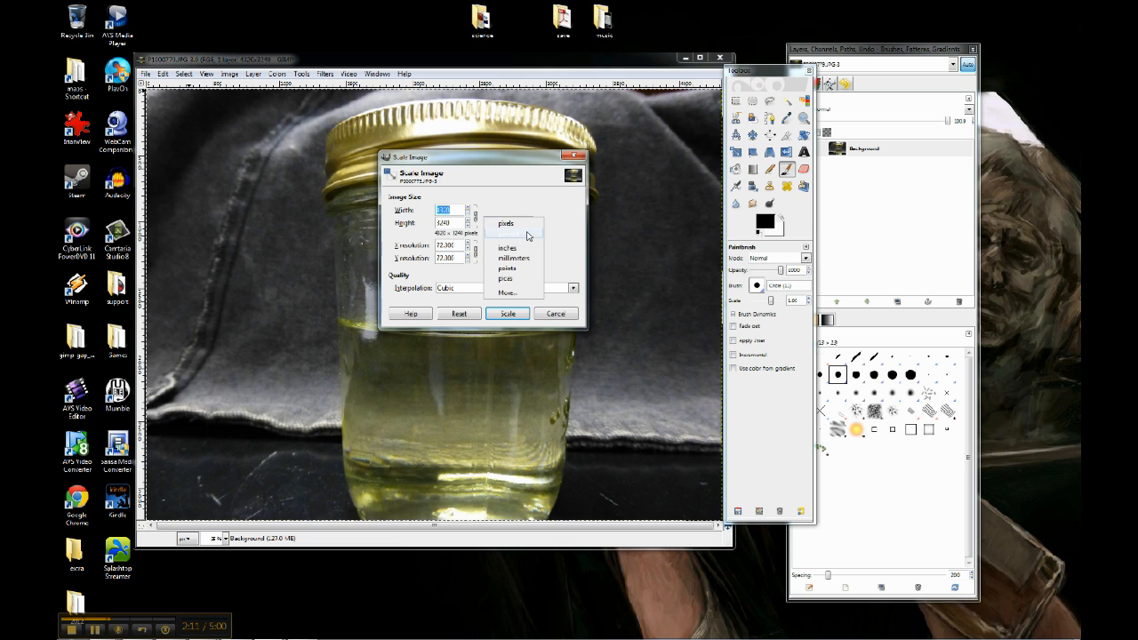
click(528, 238)
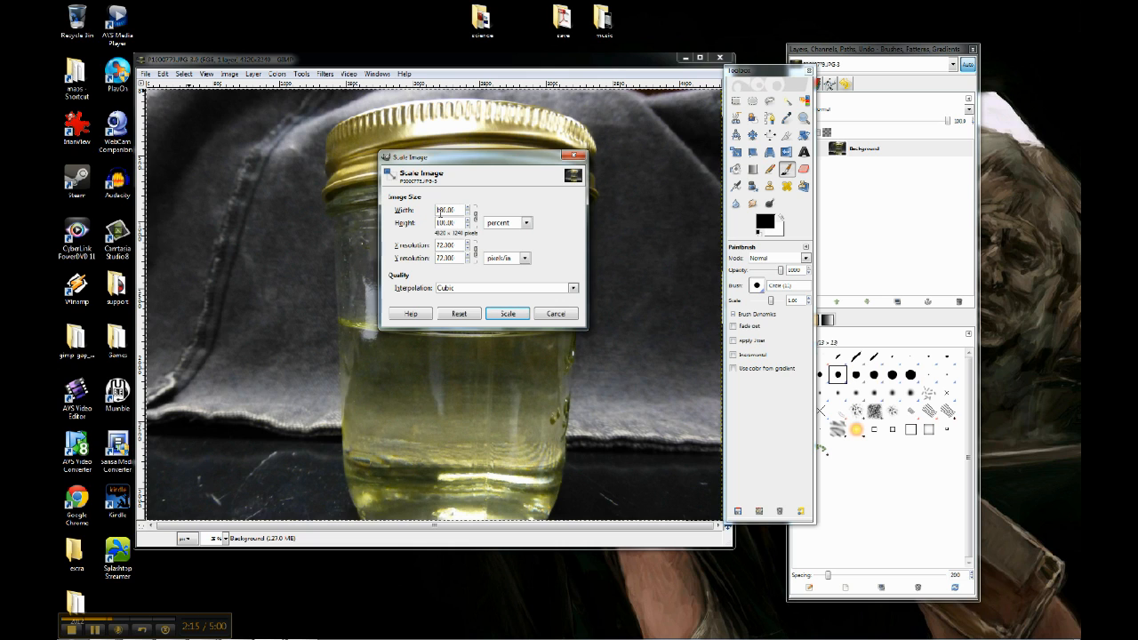
drag(442, 210, 423, 215)
click(458, 225)
click(522, 224)
click(517, 217)
Step: Scale the image to a width of 400 pixels with proportional height and view it at 100%
double_click(456, 210)
click(458, 223)
click(475, 216)
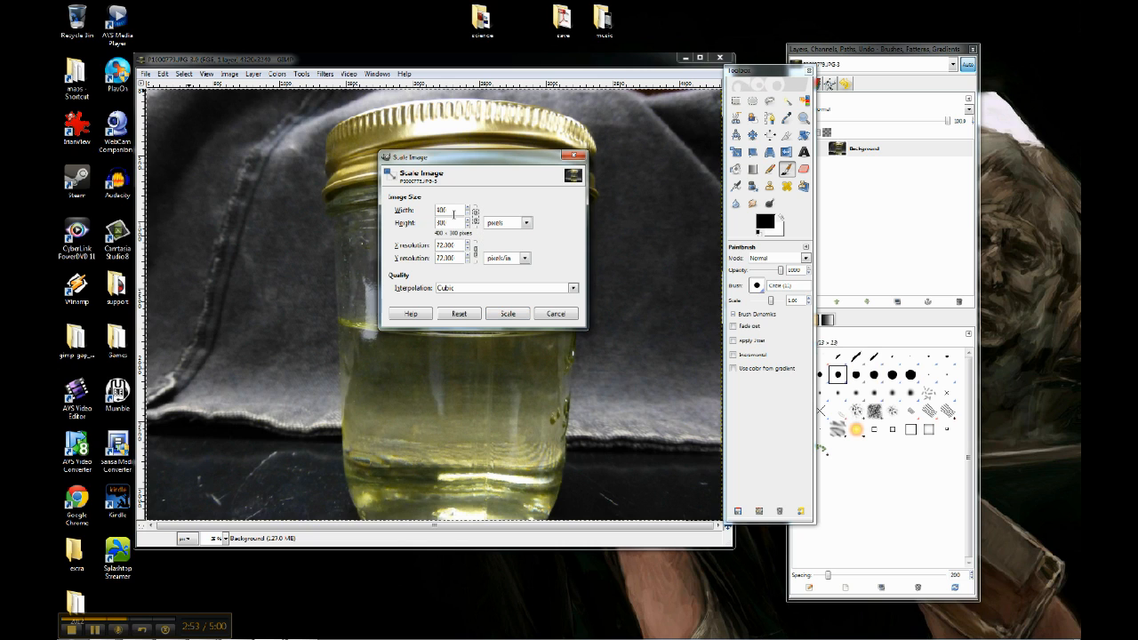
double_click(452, 210)
click(458, 222)
double_click(454, 210)
text(400)
click(451, 222)
click(477, 218)
click(508, 315)
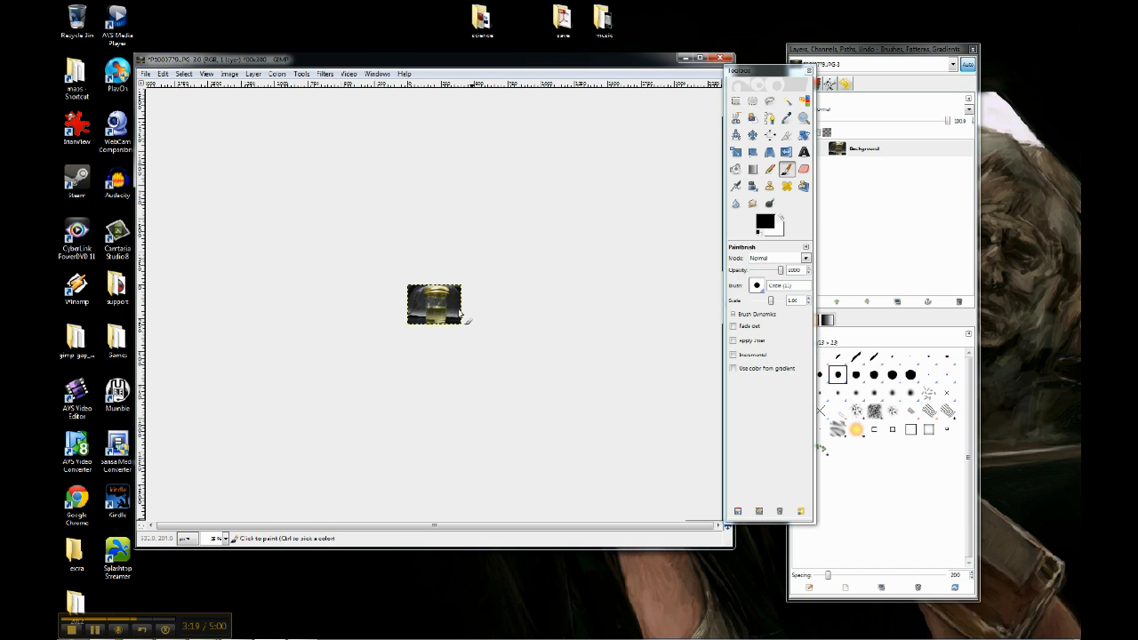
click(226, 540)
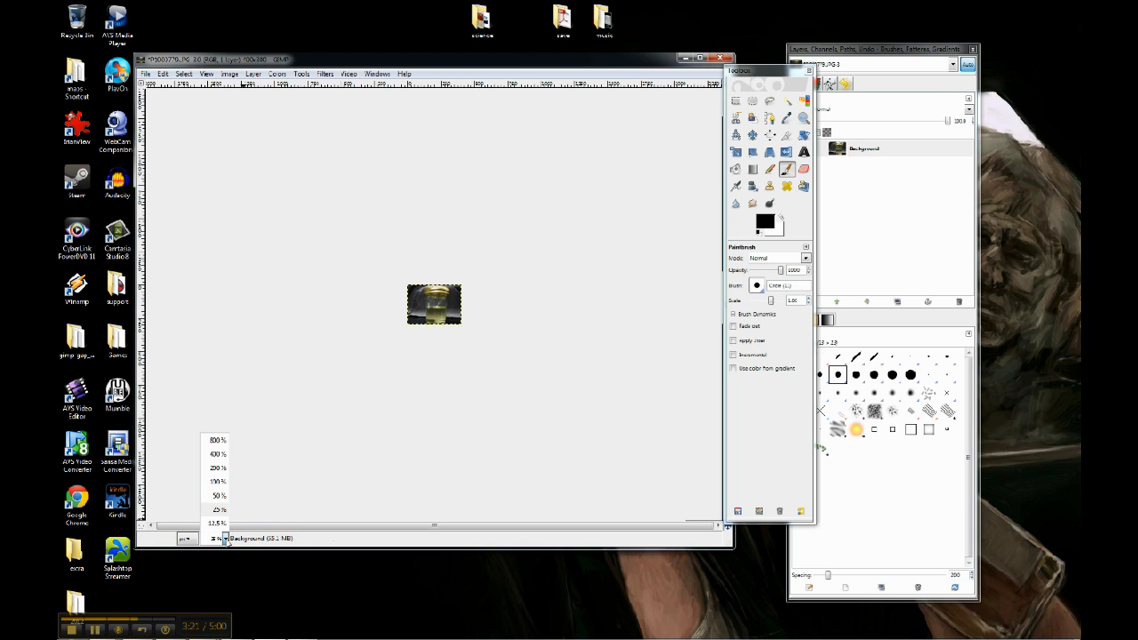
click(218, 482)
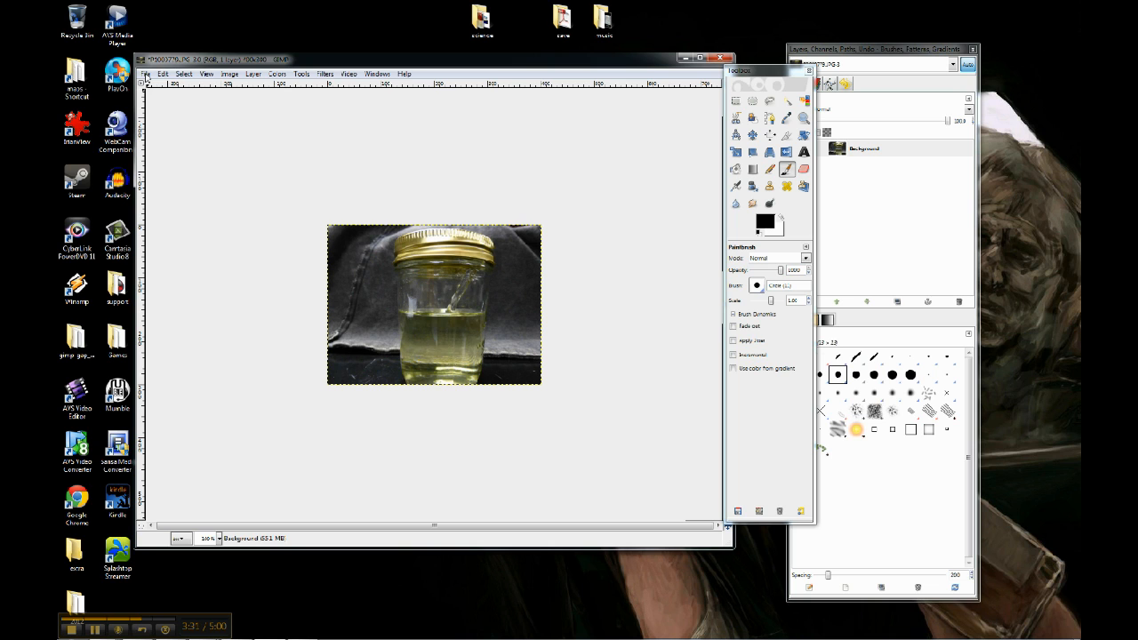
Step: Save the scaled image as a new file named P1000779-400.JPG in the resizing folder, keeping JPEG quality at 98
click(146, 75)
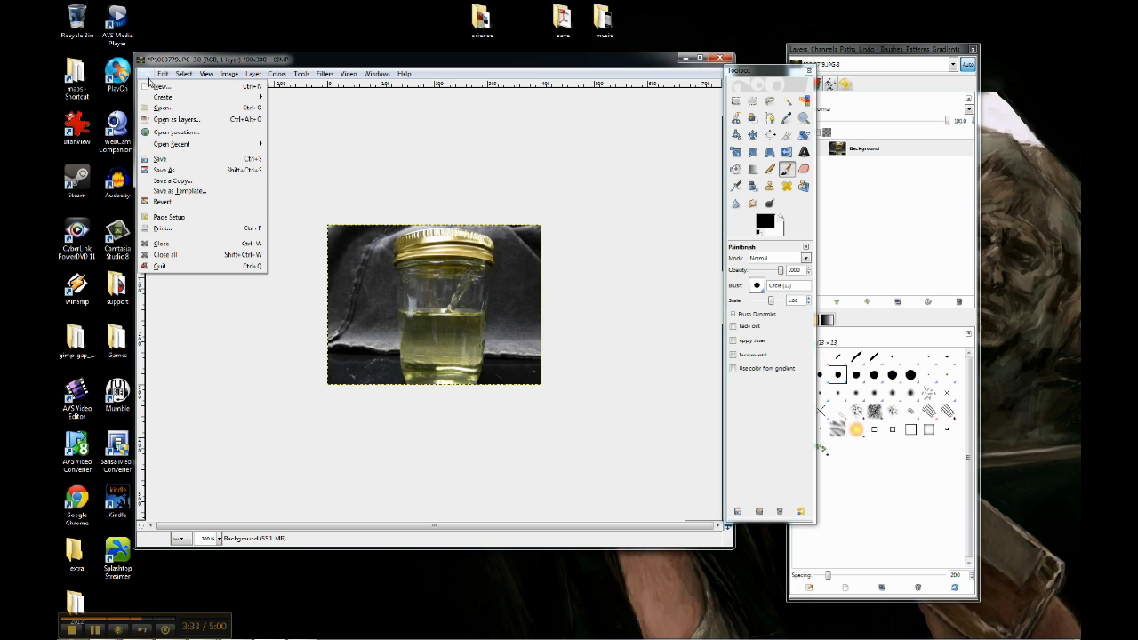
click(187, 169)
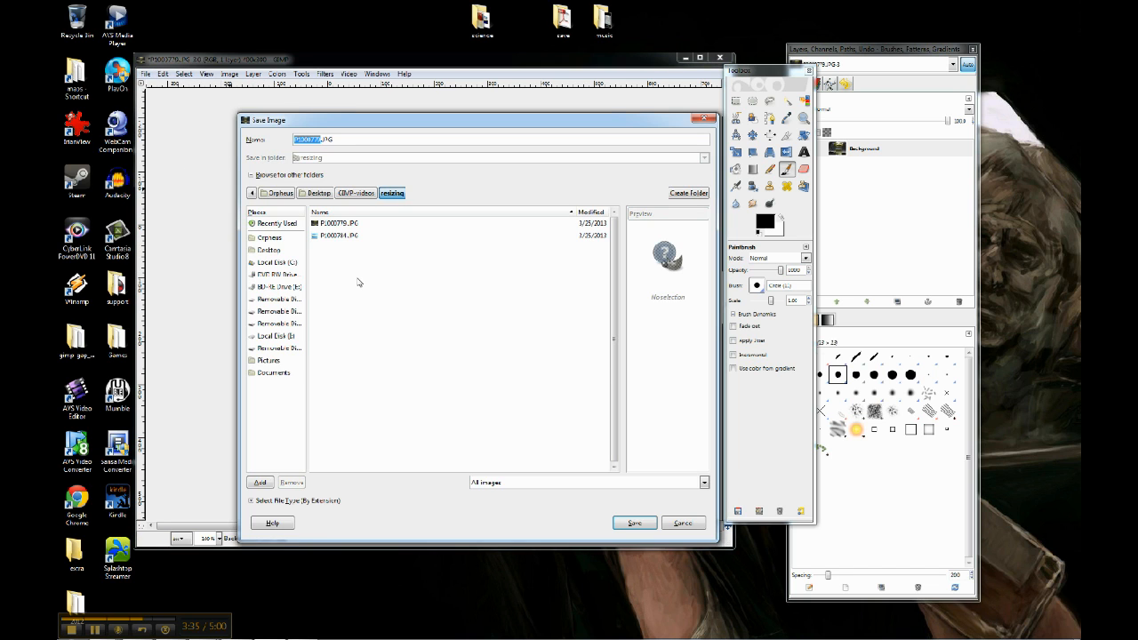
key(Right)
text(_600)
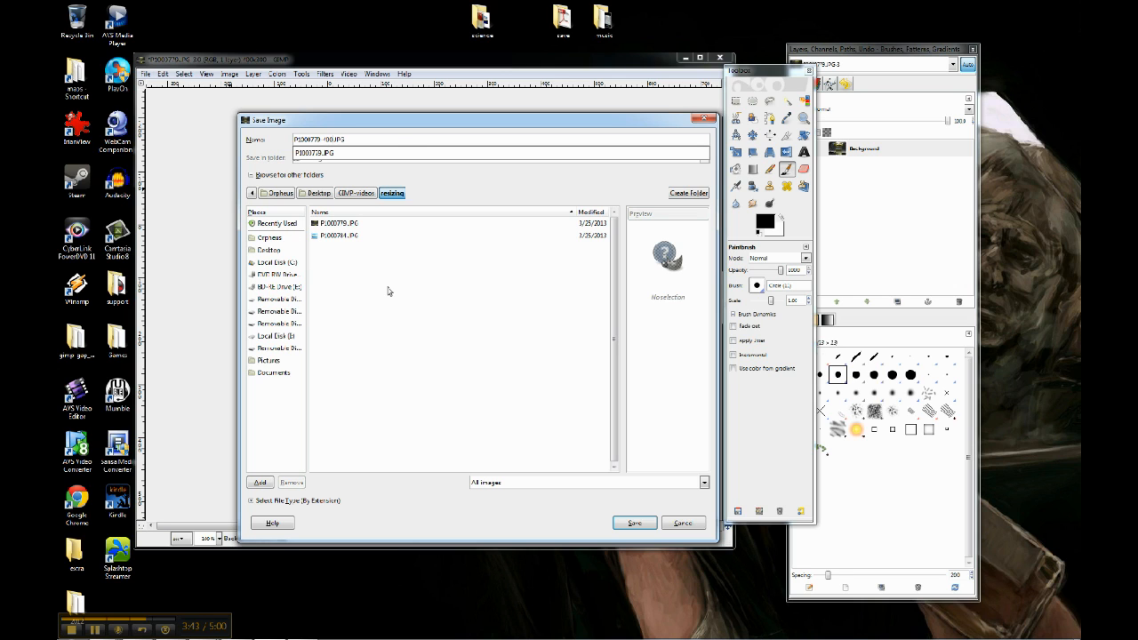
click(398, 129)
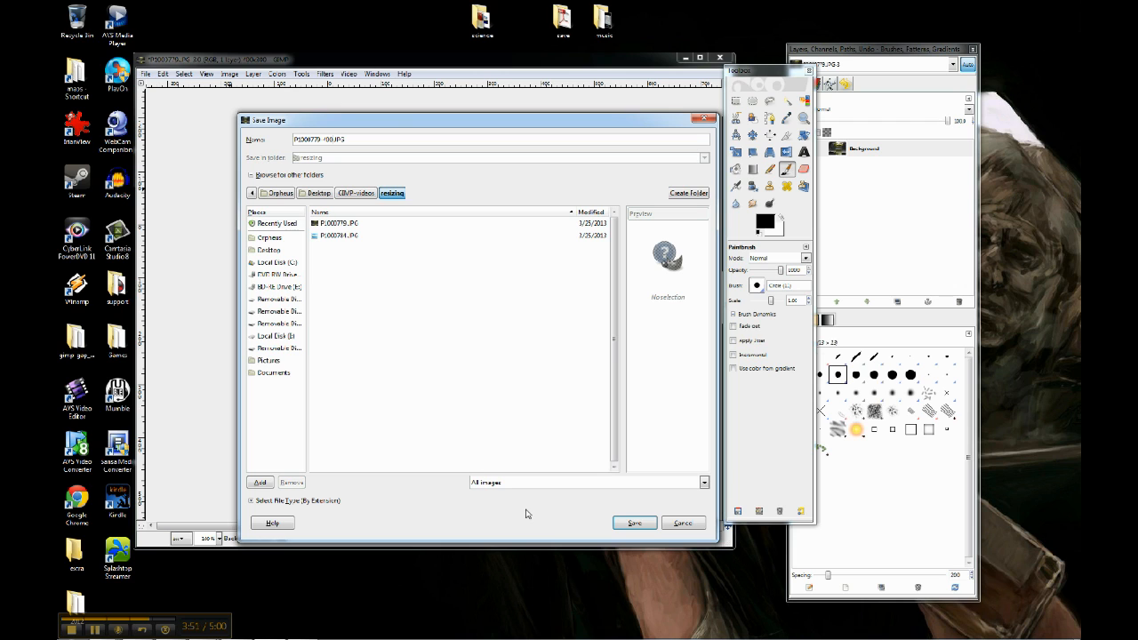
click(632, 524)
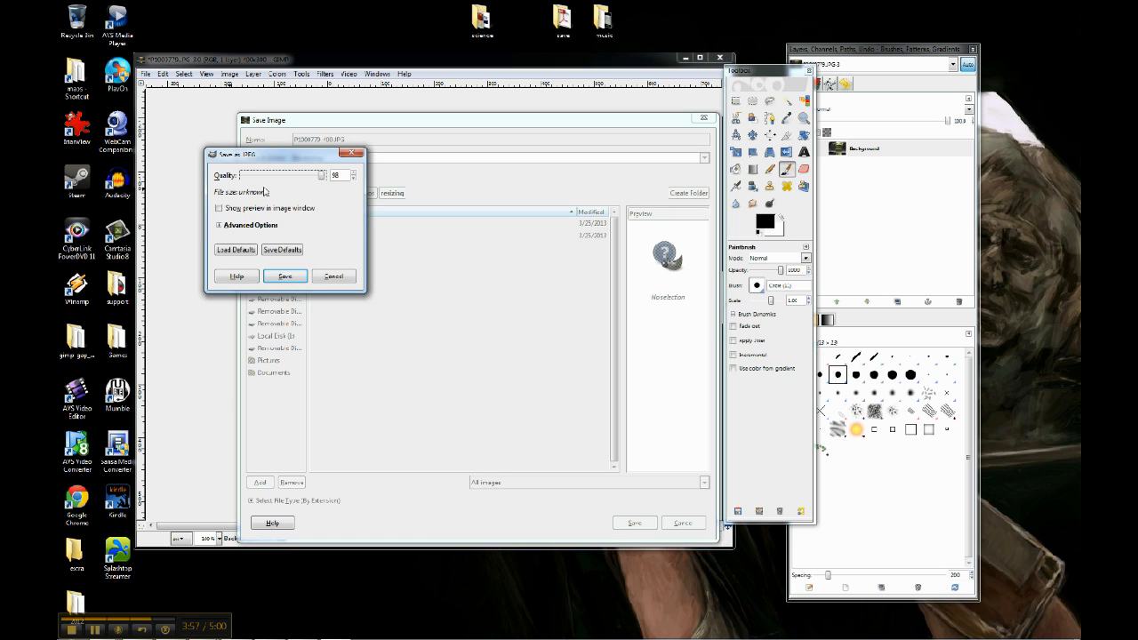
click(220, 225)
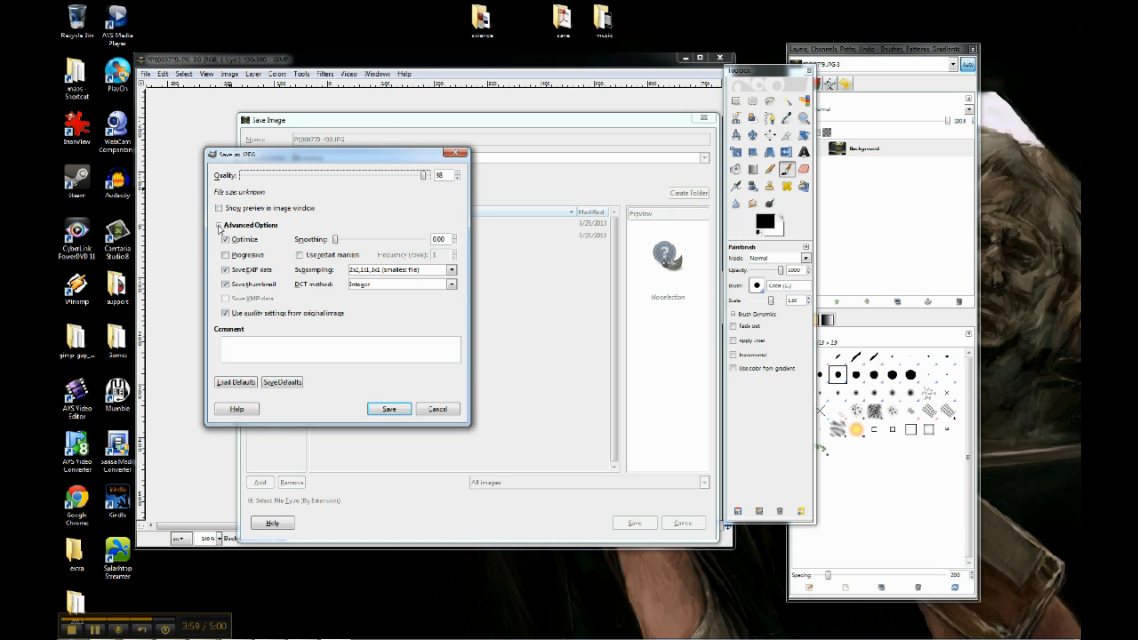
click(219, 226)
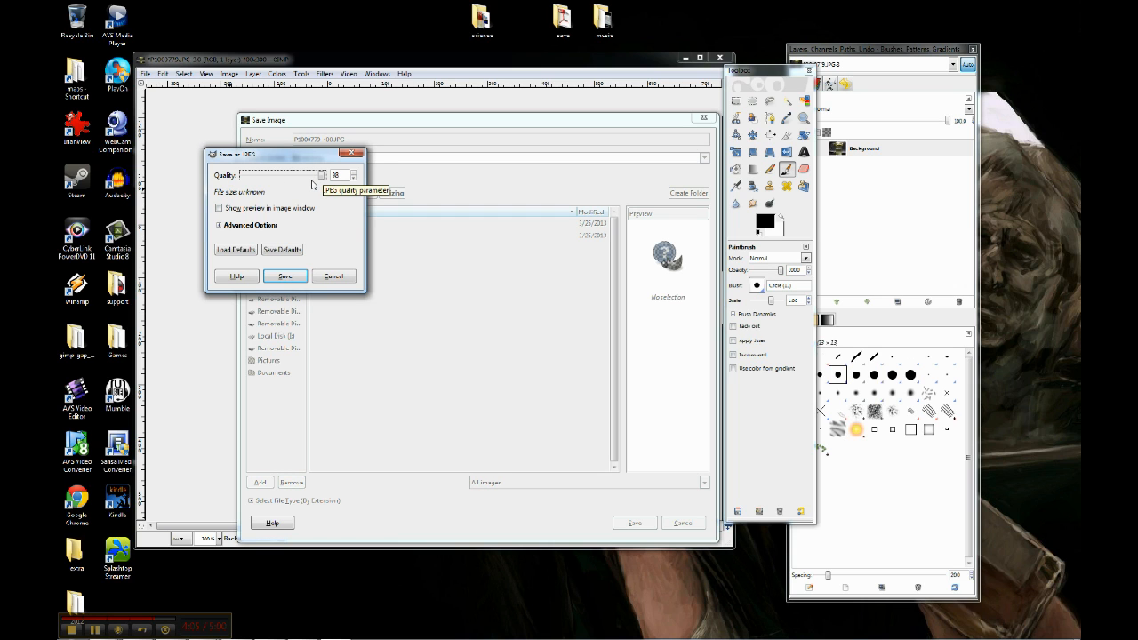
click(290, 279)
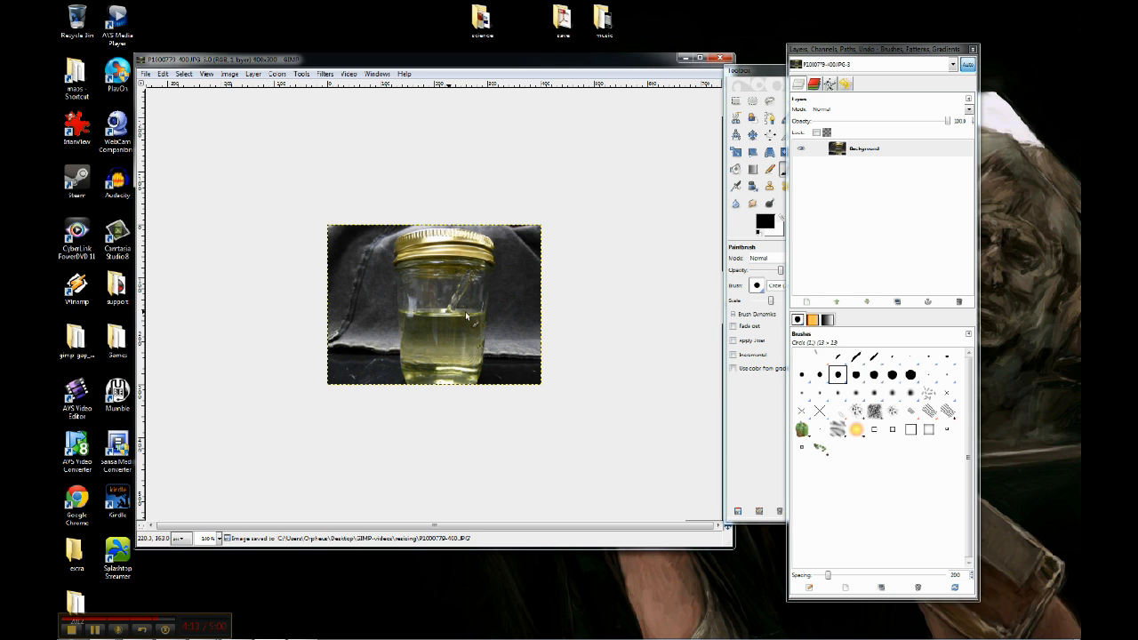
click(681, 57)
drag(625, 224, 575, 188)
click(465, 250)
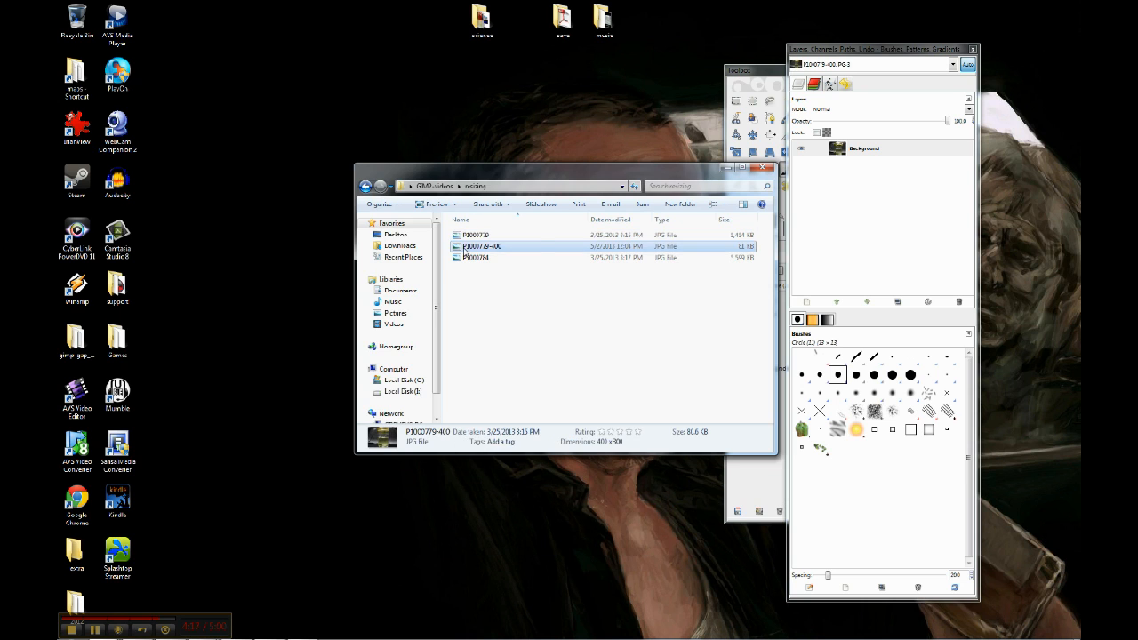
double_click(465, 252)
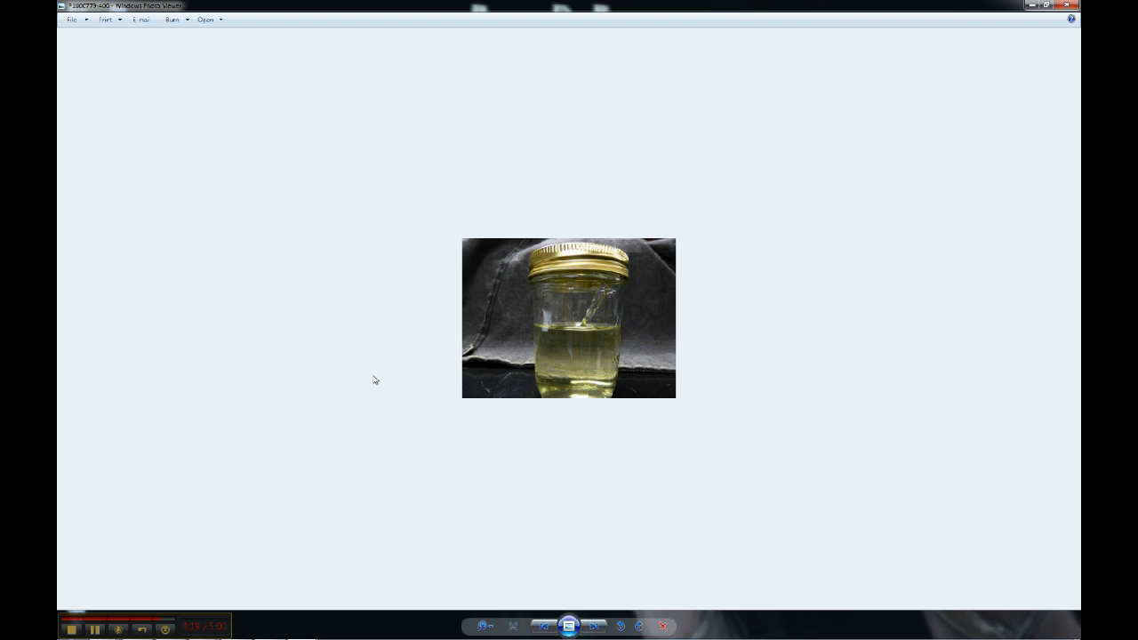
key(Left)
key(Right)
click(1064, 6)
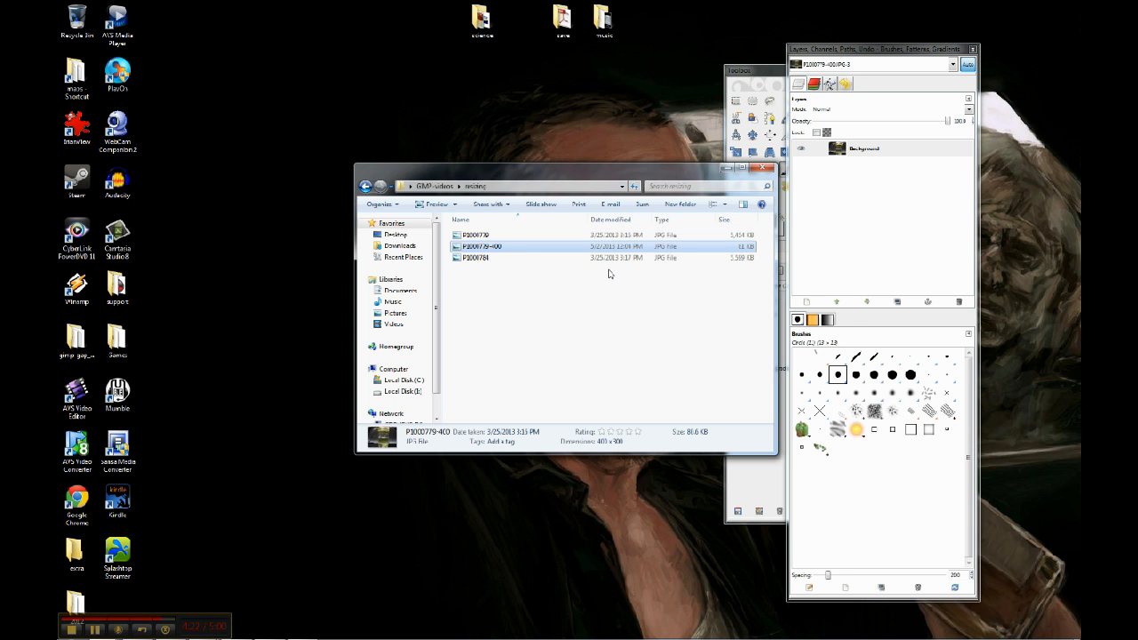
click(736, 237)
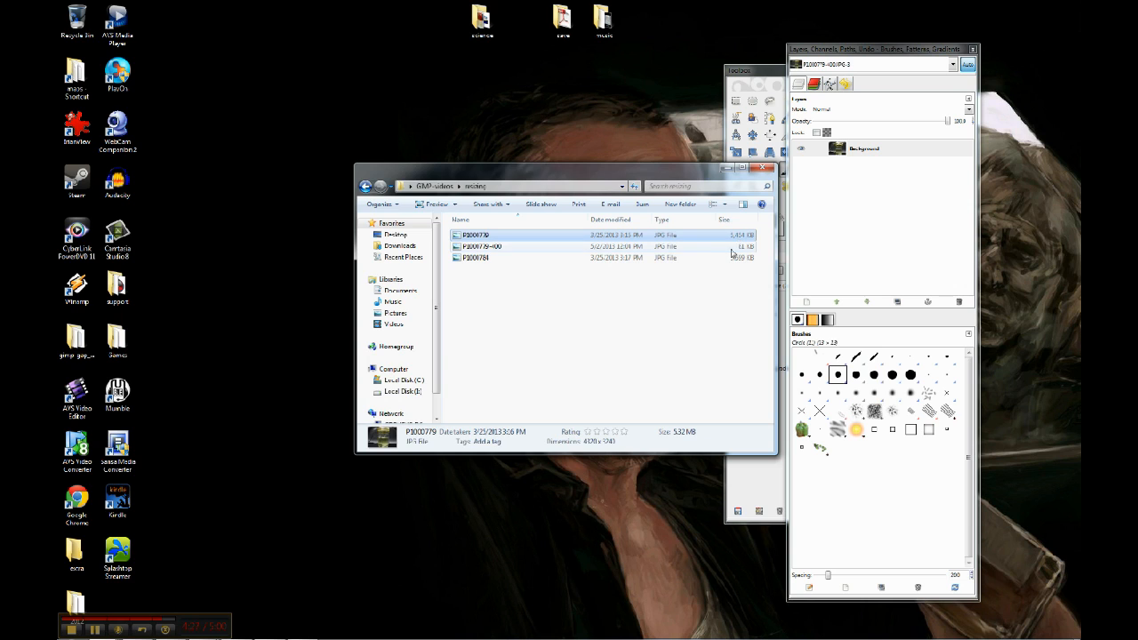
click(707, 248)
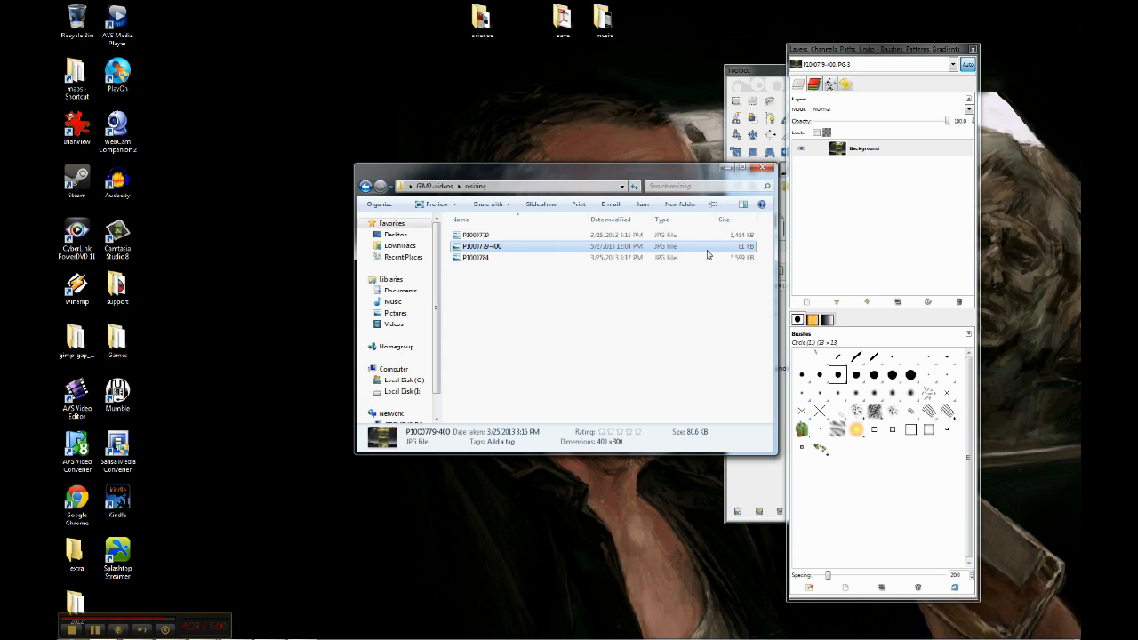